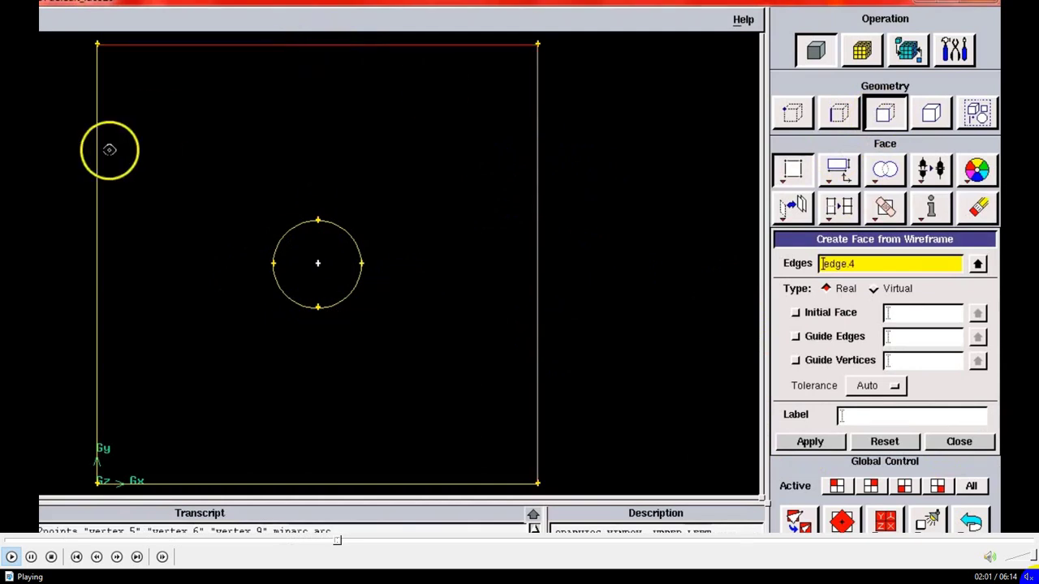
Step: Form a face from the square's four boundary edges
shift+click(95, 190)
shift+click(253, 482)
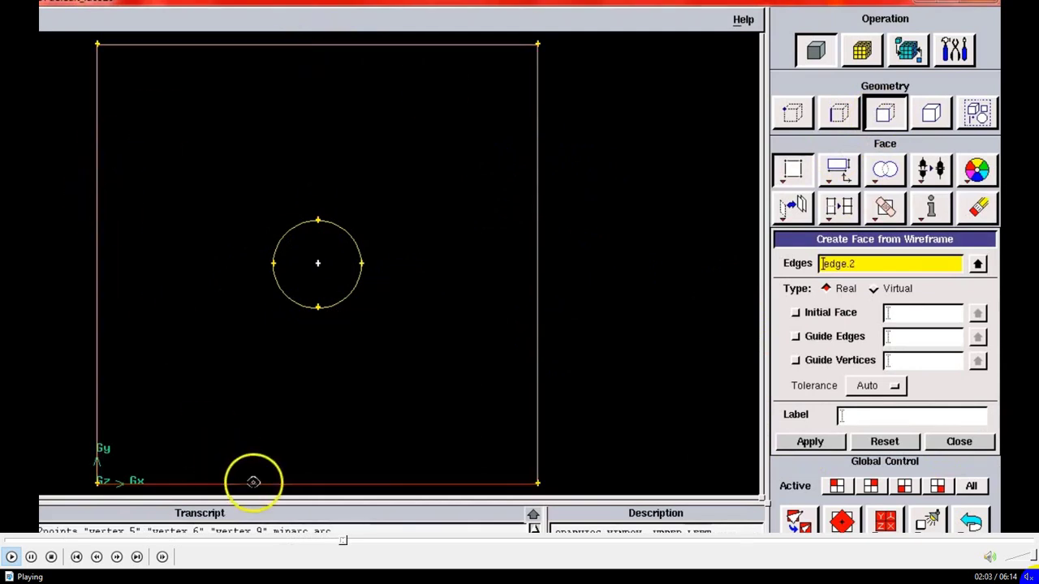
click(811, 442)
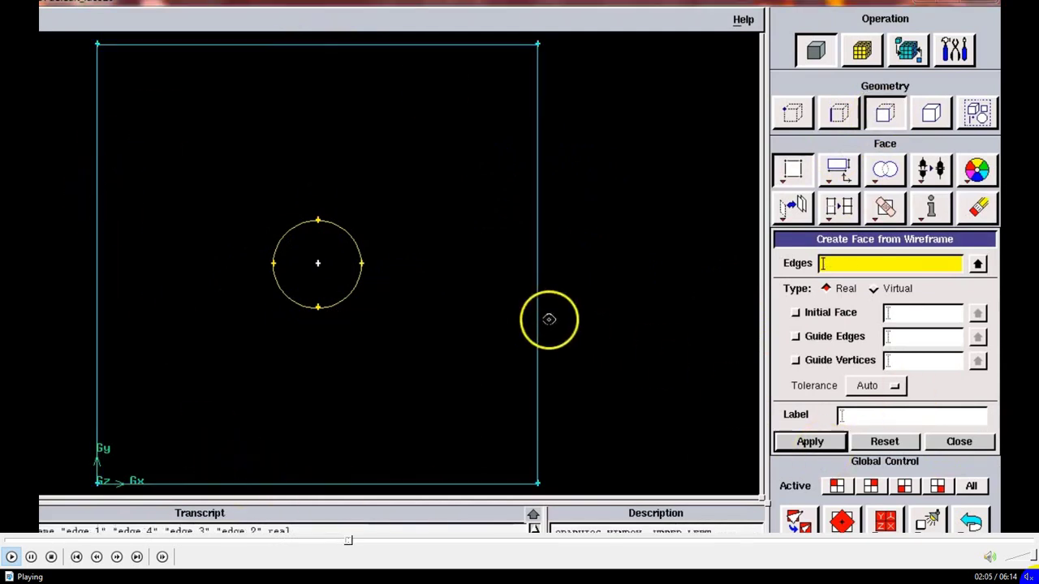
Step: Form a second face from the circle's four arcs
shift+click(287, 240)
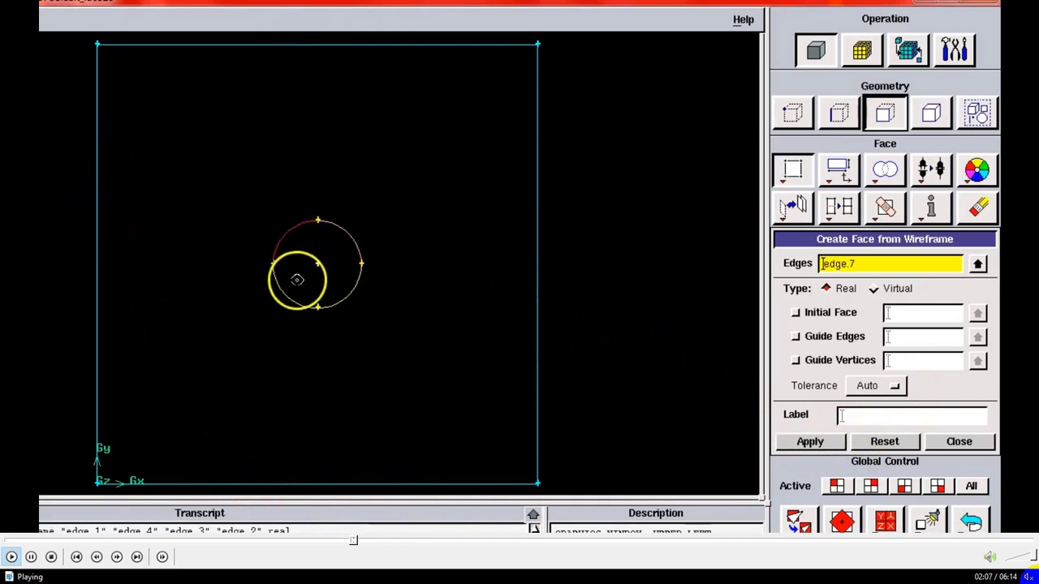
shift+click(356, 301)
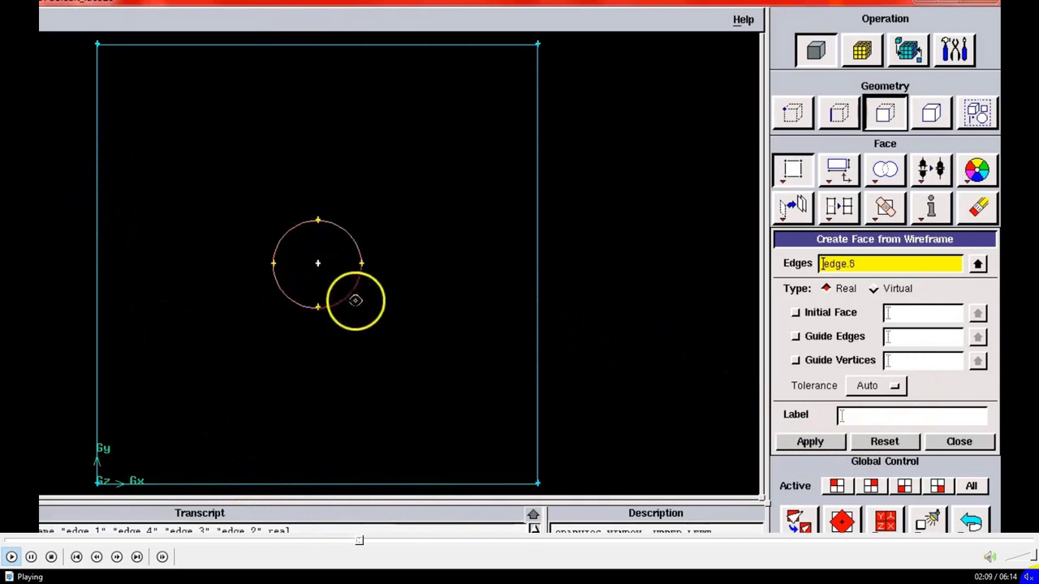
click(811, 442)
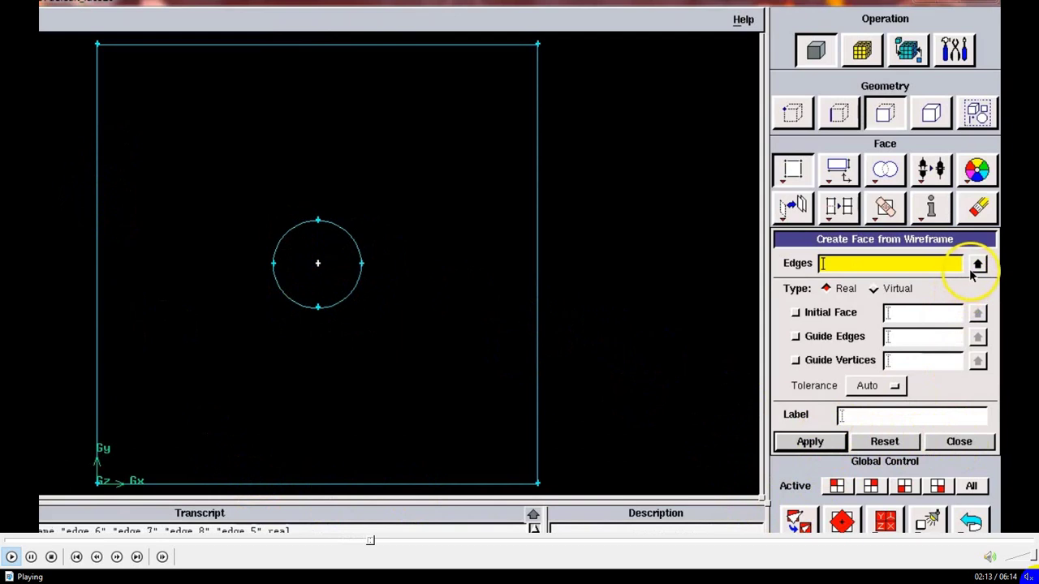
Step: Subtract the circle face (face.2) from the square face (face.1) to leave a circular hole
click(963, 448)
right_click(885, 169)
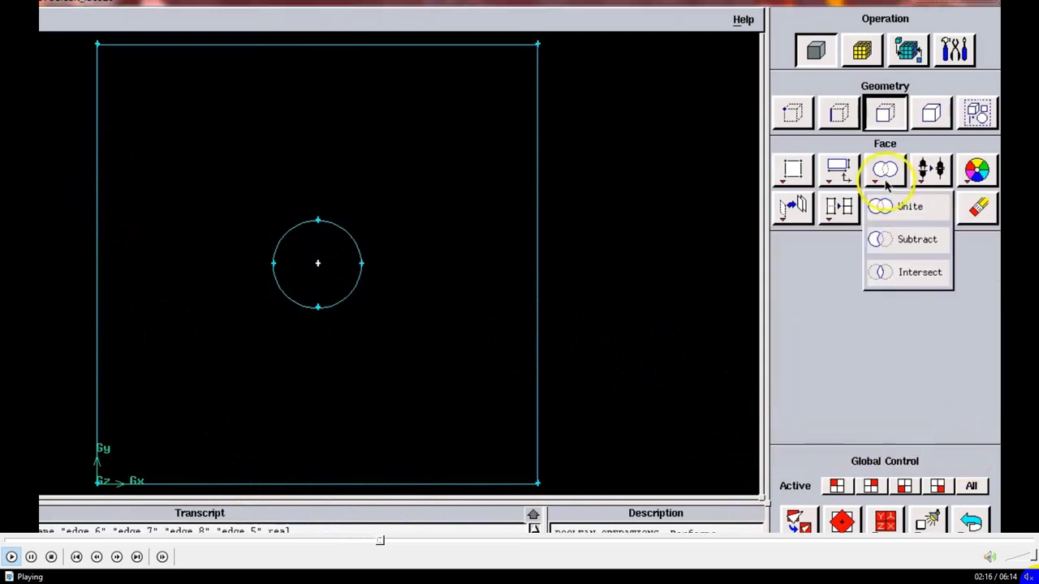
click(897, 238)
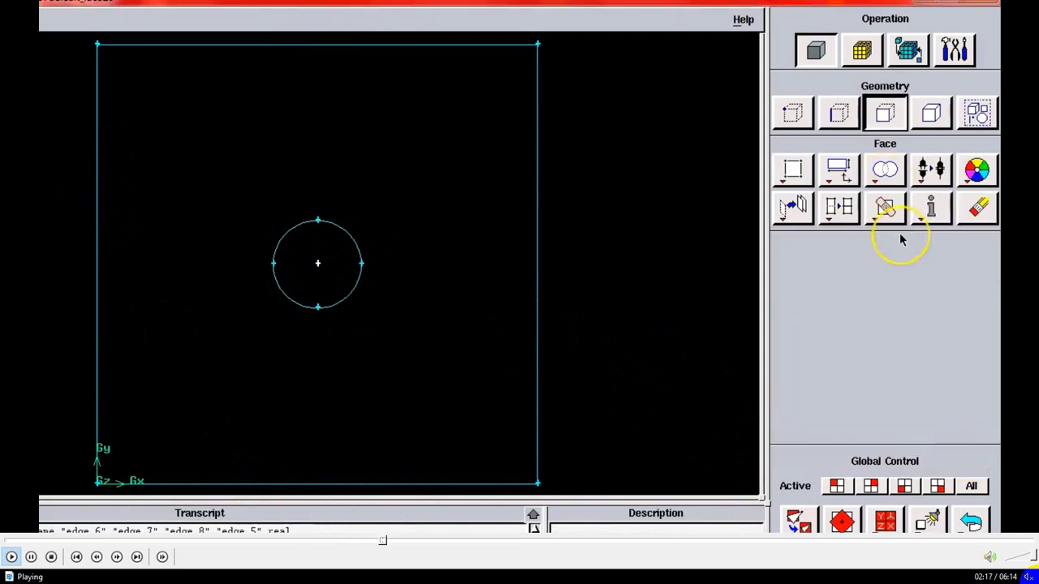
click(884, 169)
right_click(885, 171)
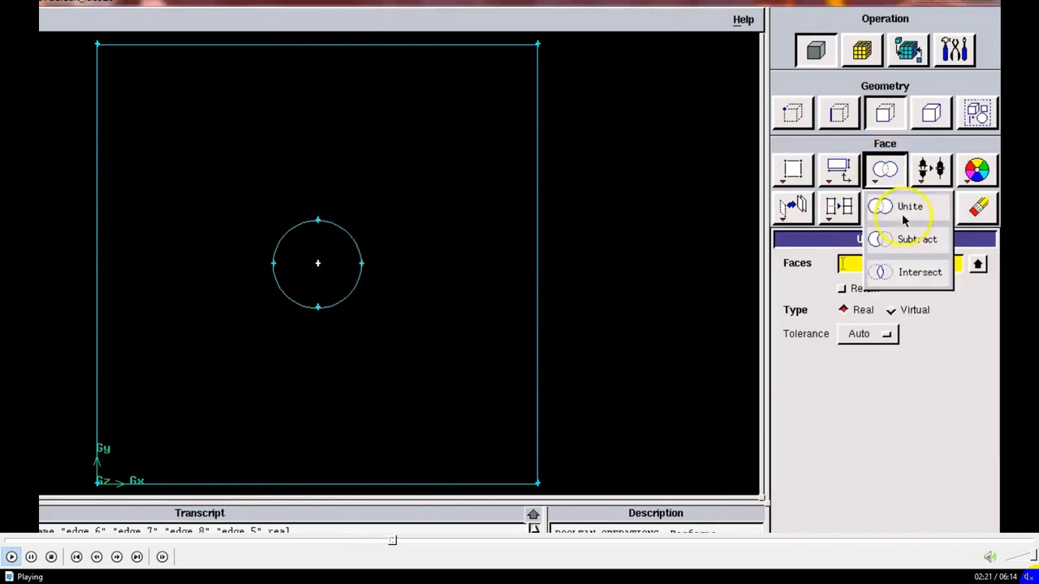
click(901, 237)
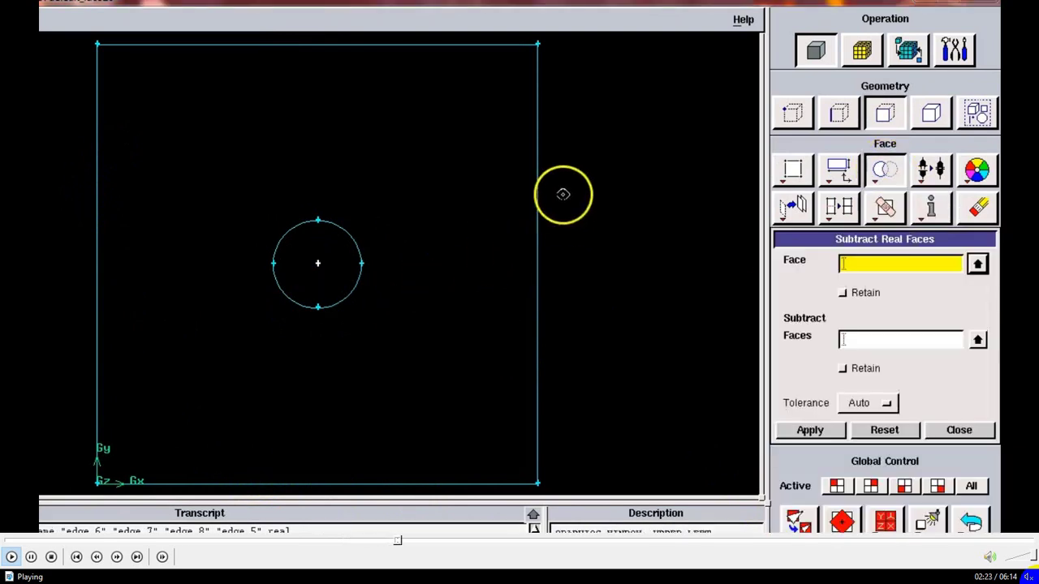
shift+click(538, 218)
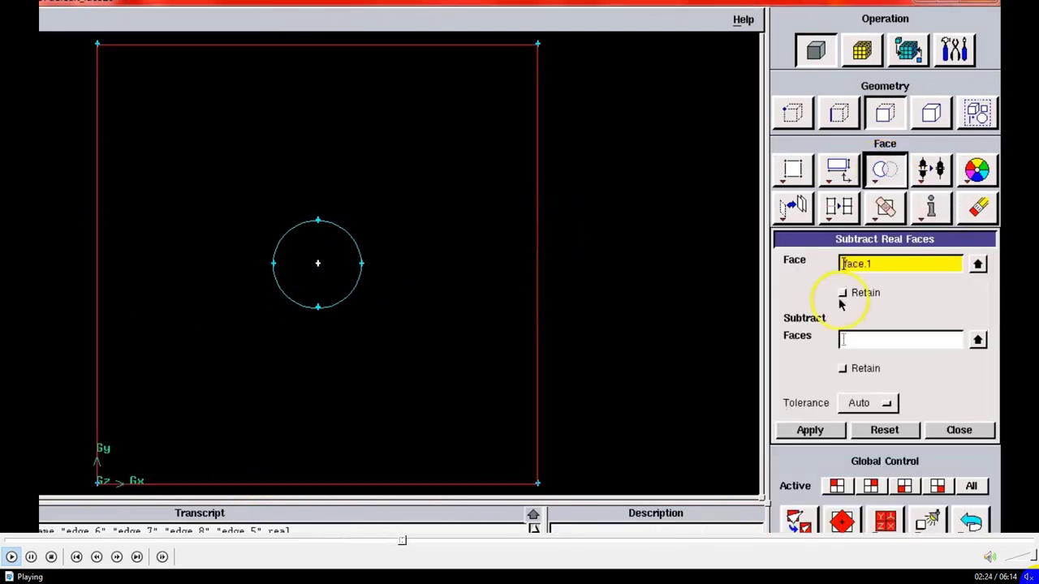
click(871, 344)
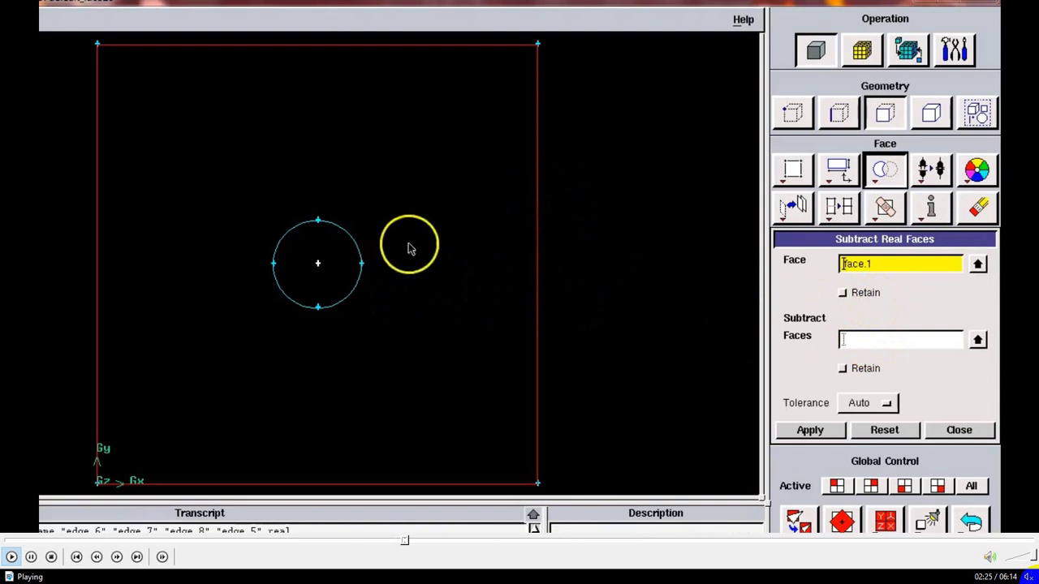
shift+click(287, 241)
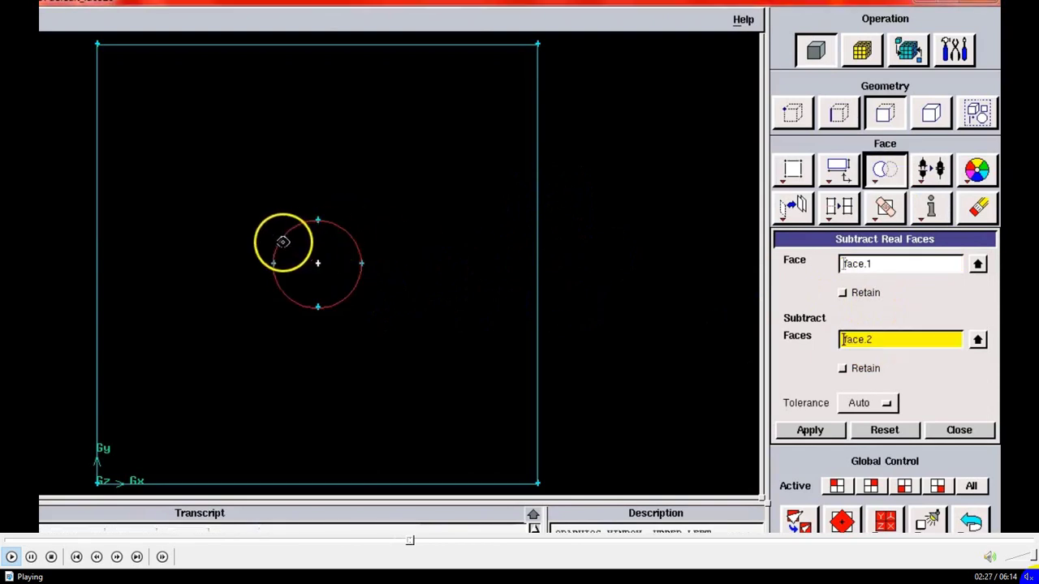
click(810, 430)
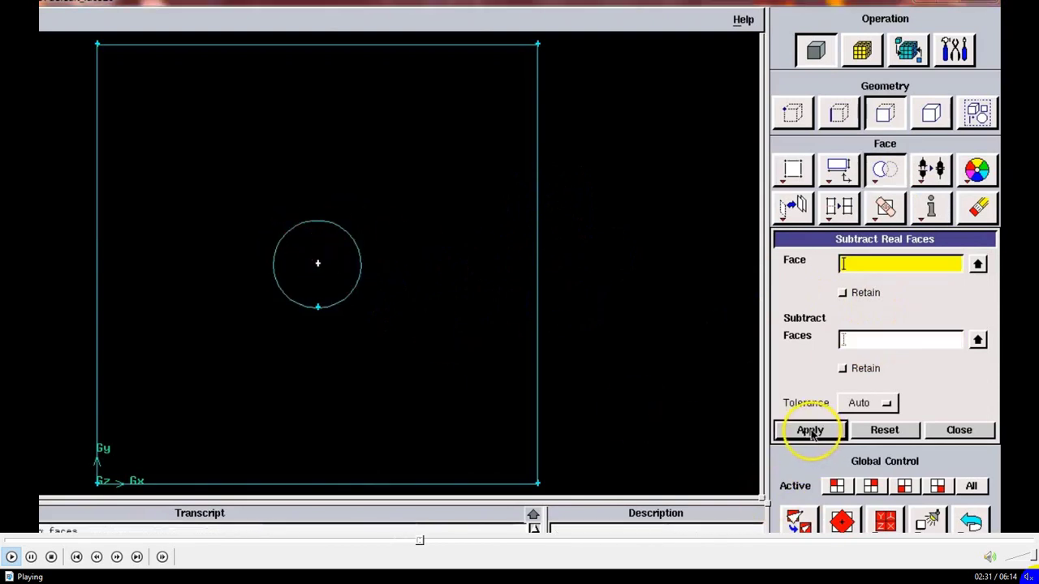
click(958, 430)
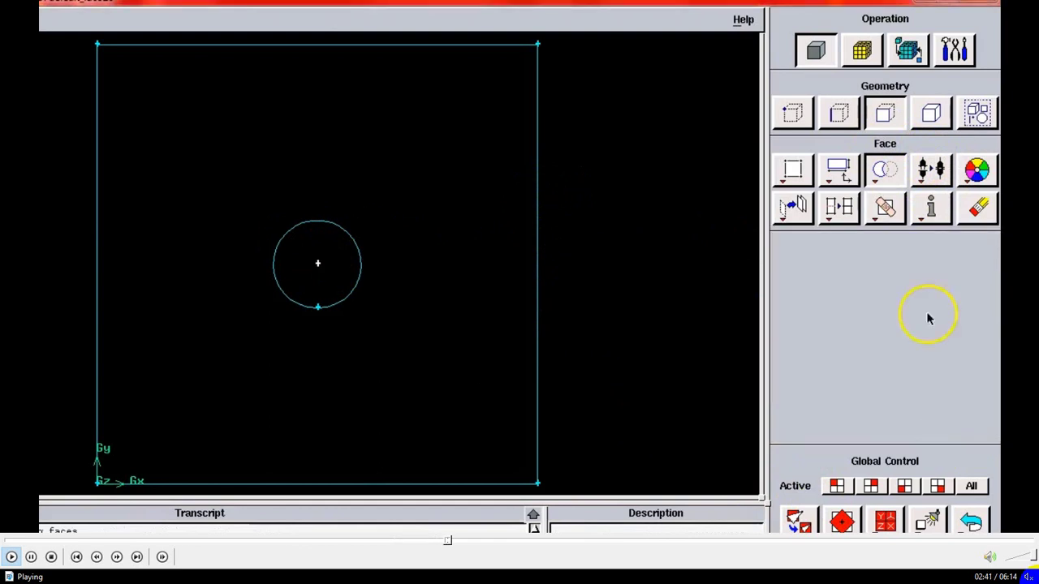
Step: Create a face from the circle outline edge (edge.9)
click(862, 49)
click(816, 49)
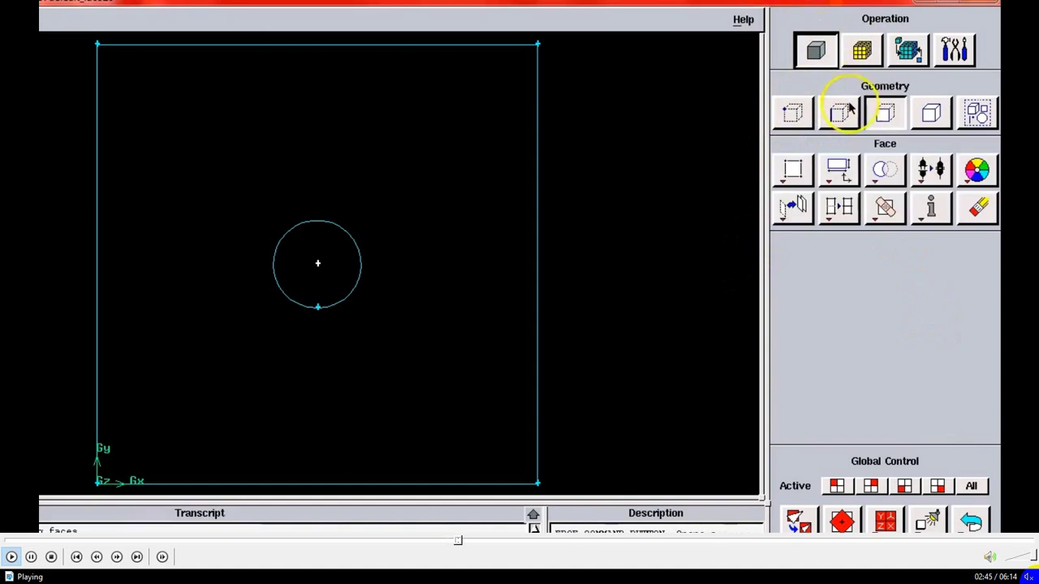
click(793, 169)
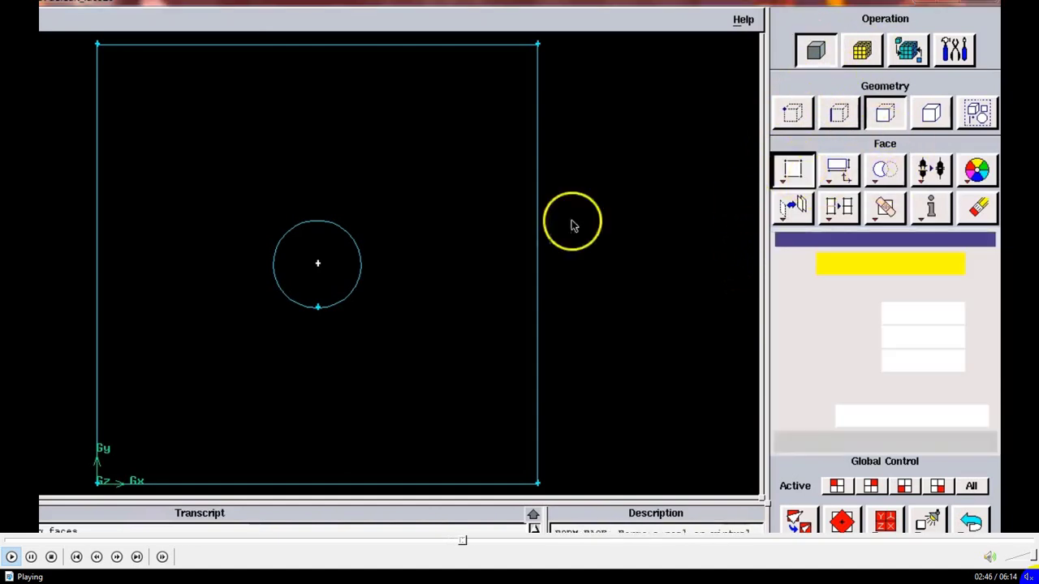
shift+click(356, 243)
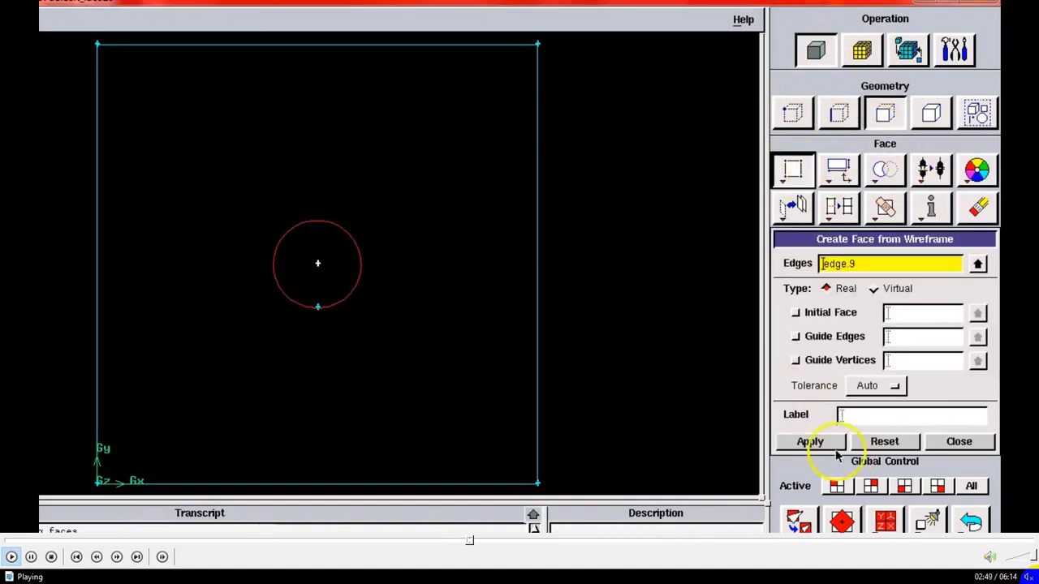
click(810, 439)
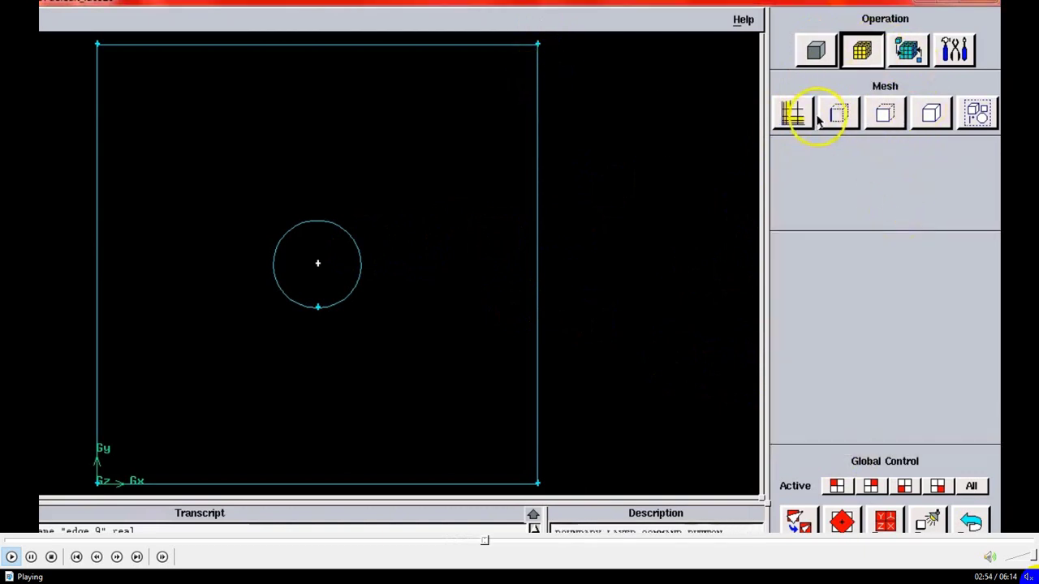
Step: Bring up the Mesh Faces form, set to Quad elements with Pave type
click(838, 114)
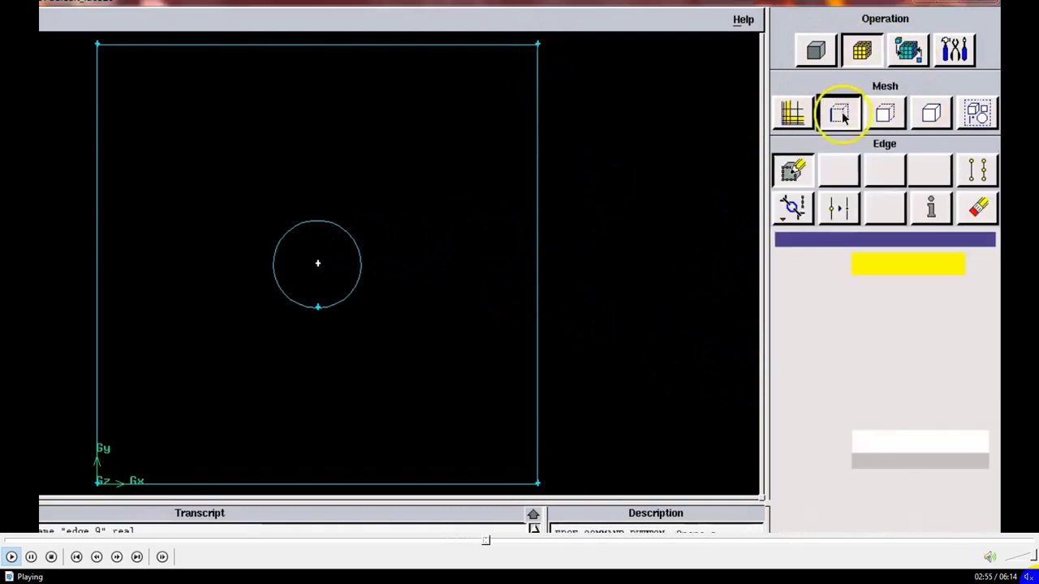
click(884, 114)
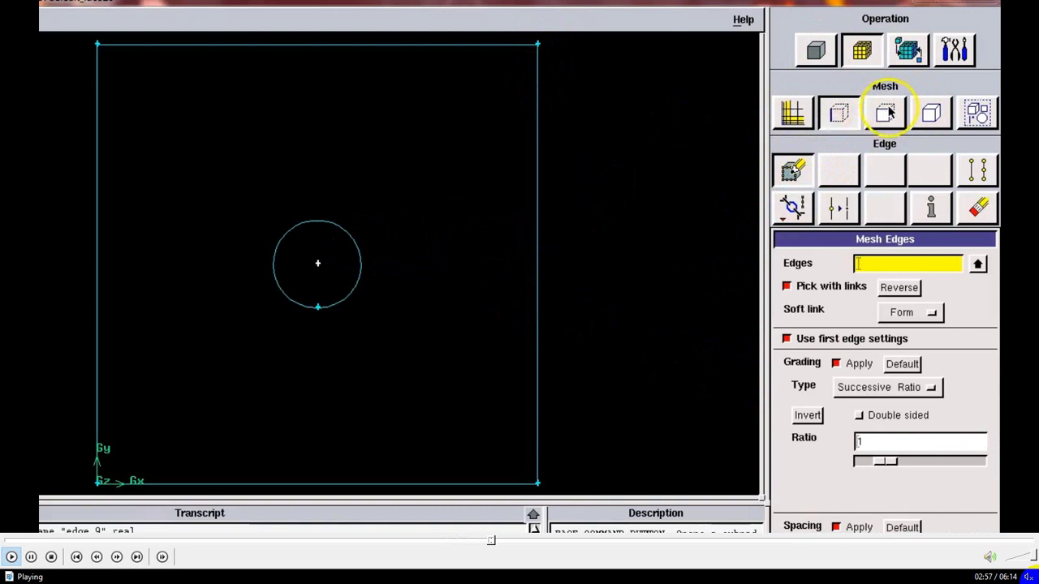
click(786, 173)
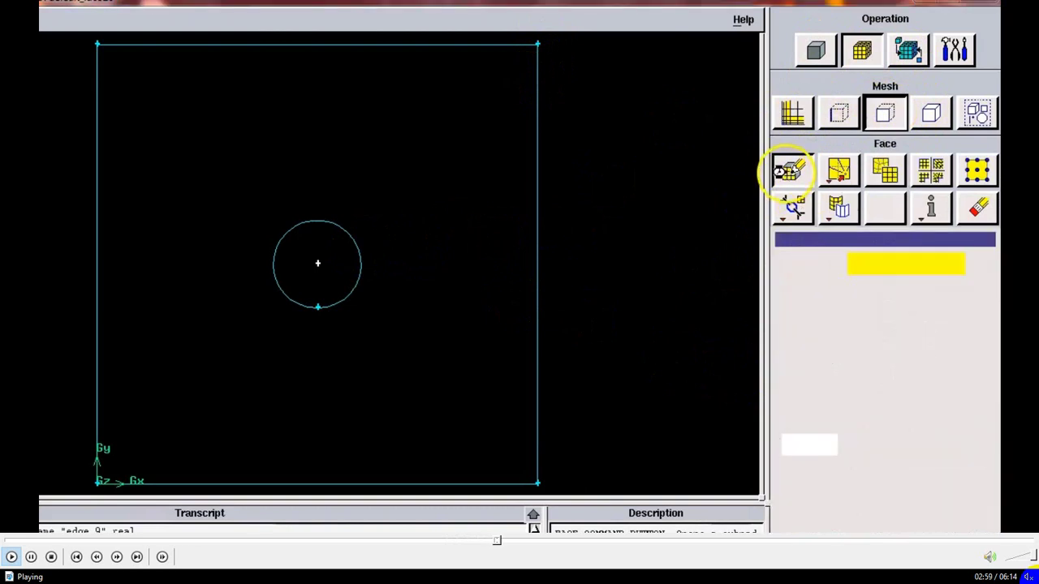
click(803, 175)
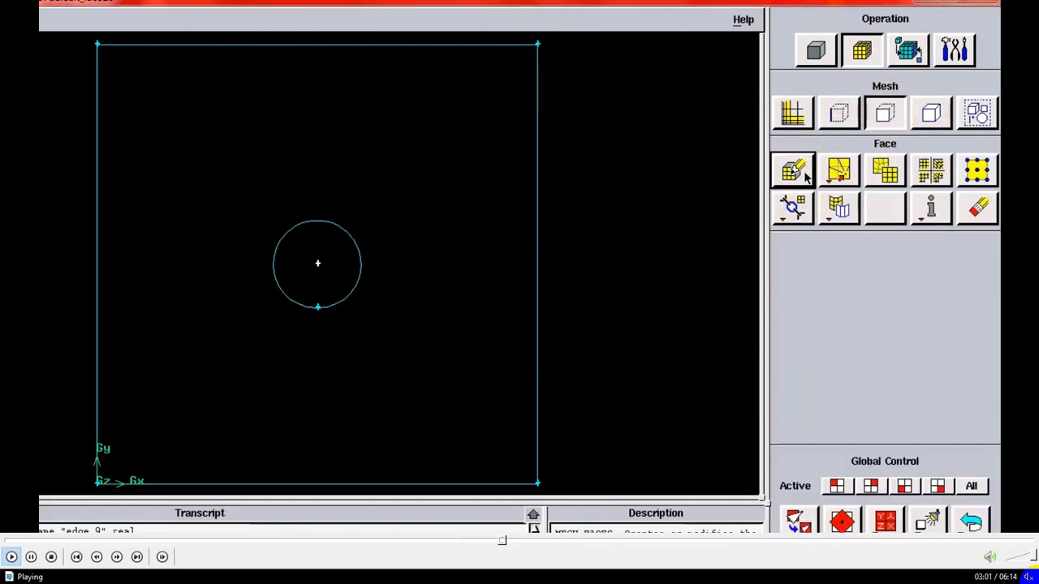
click(804, 175)
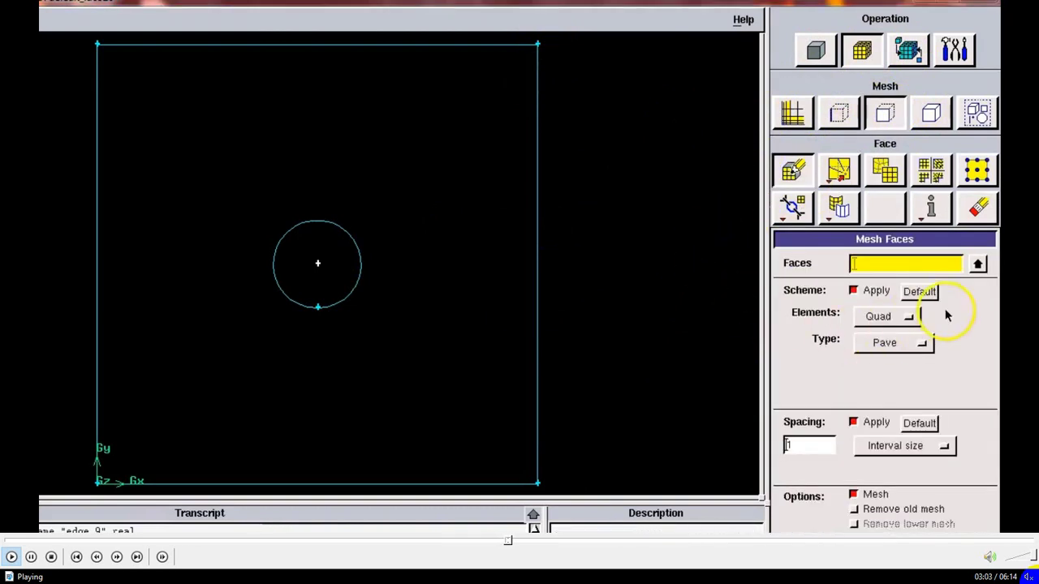
Step: Pave face.1 with a quad mesh at interval size 0.01
shift+click(538, 214)
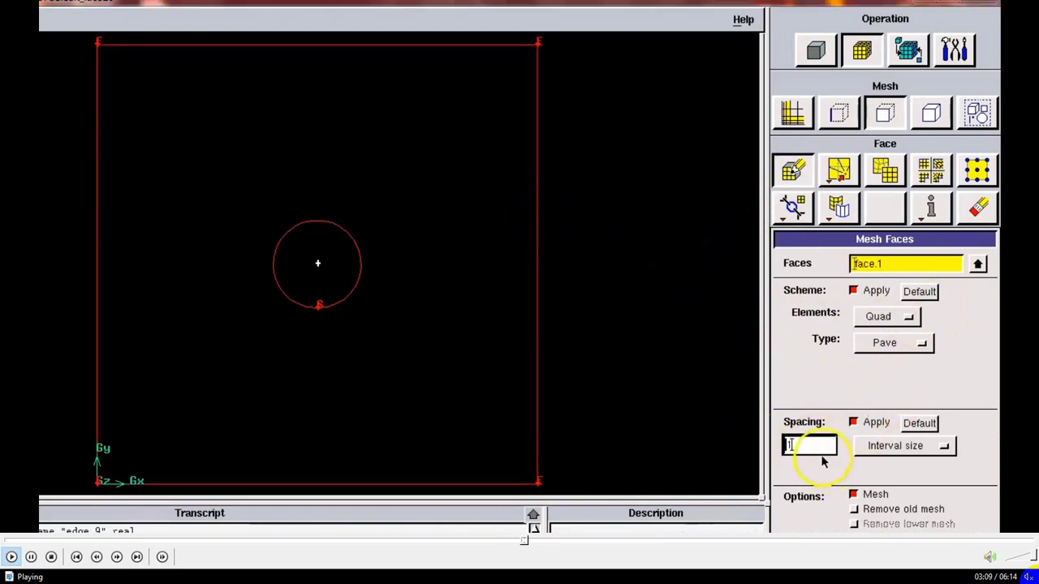
text(0.)
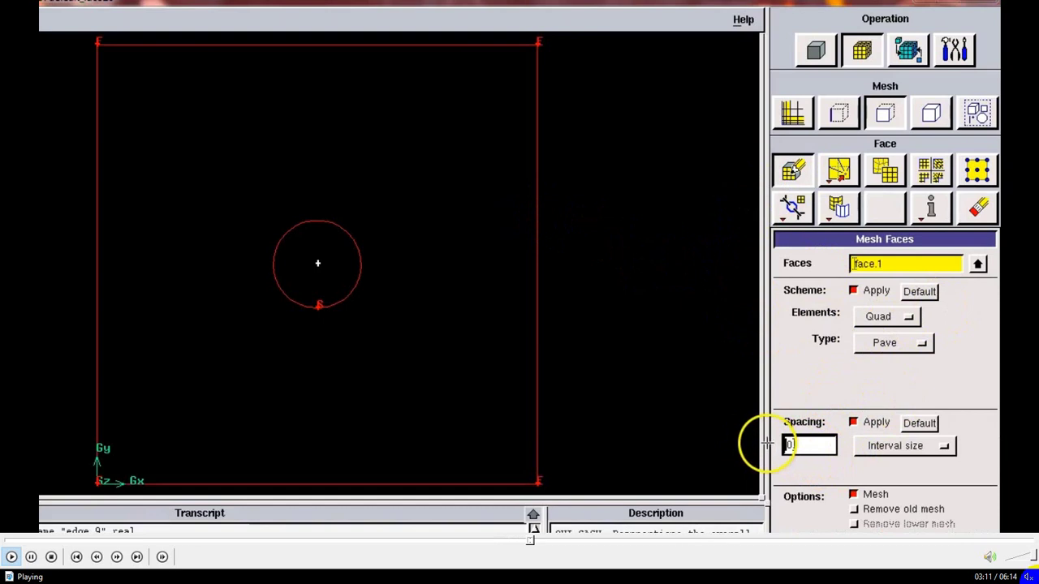
text(01)
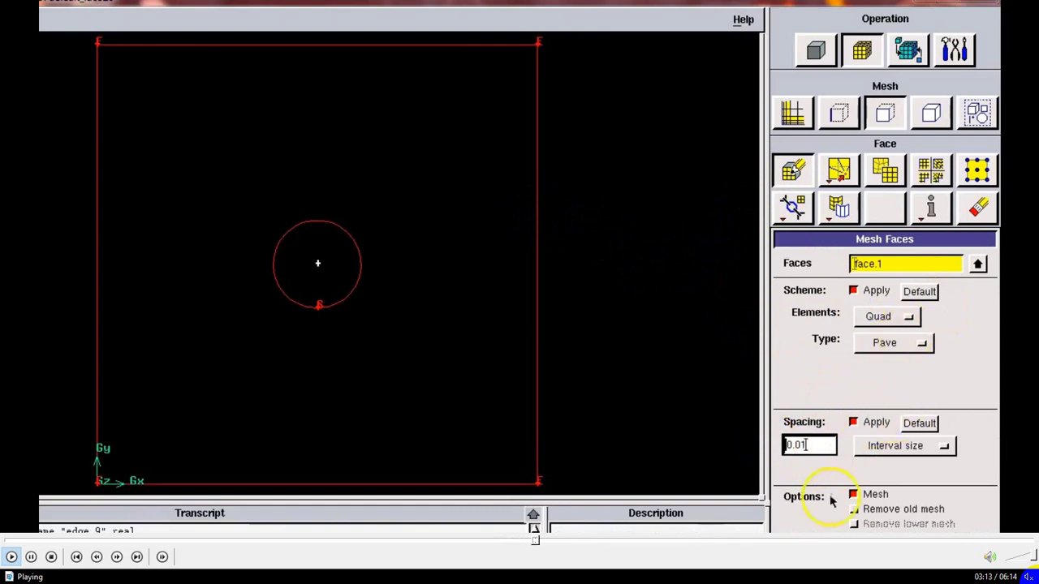
click(815, 534)
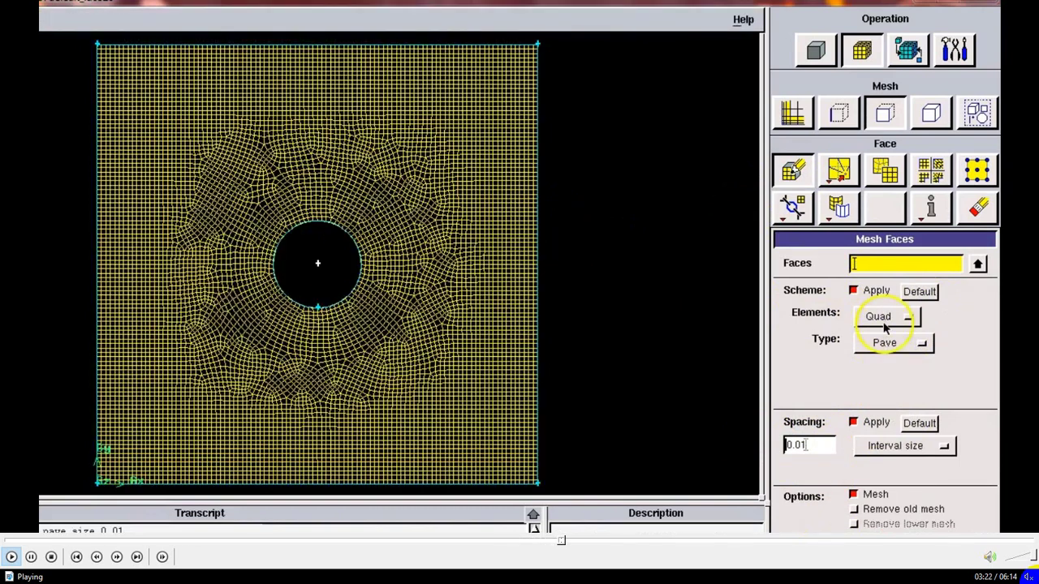
click(885, 325)
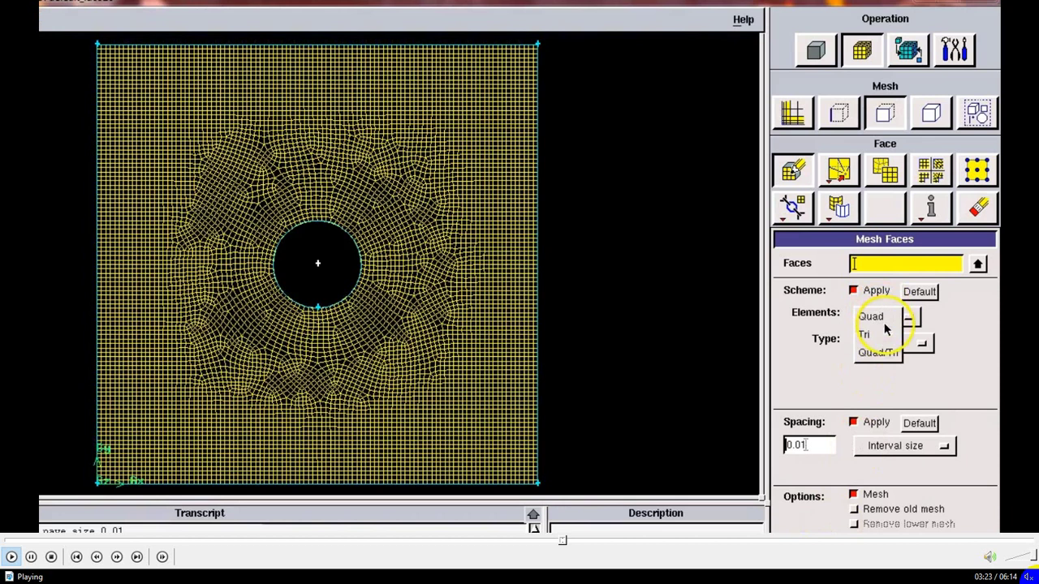
Step: Switch Elements to Tri, then reselect face.1 so Elements returns to Quad under Pave
click(865, 338)
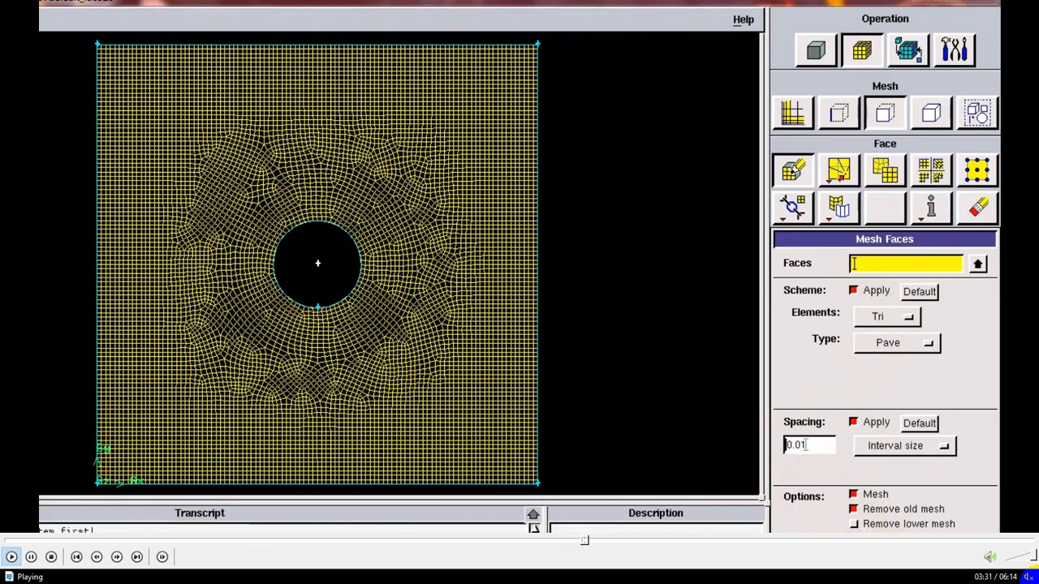
click(687, 93)
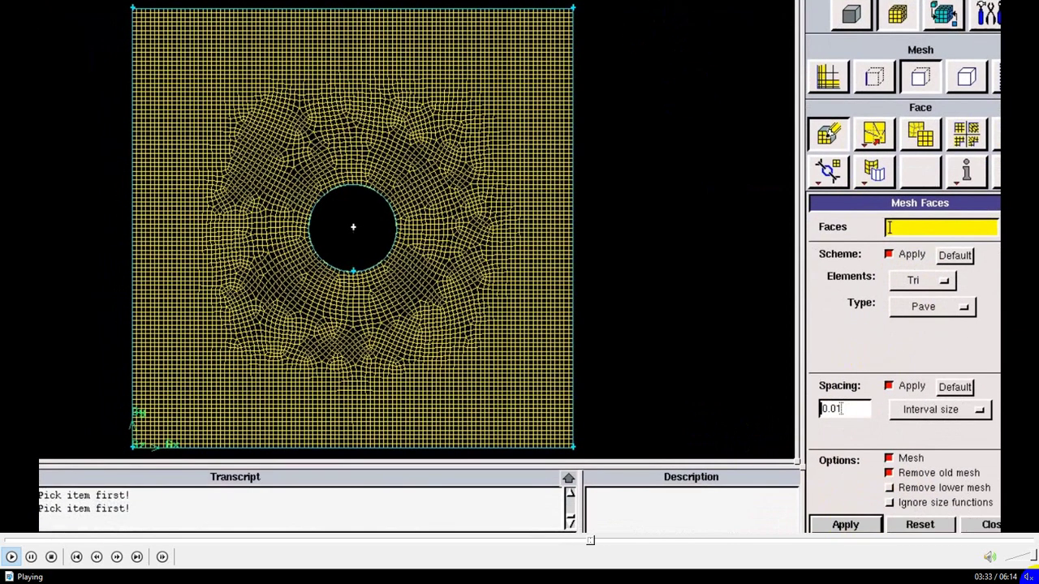
click(831, 353)
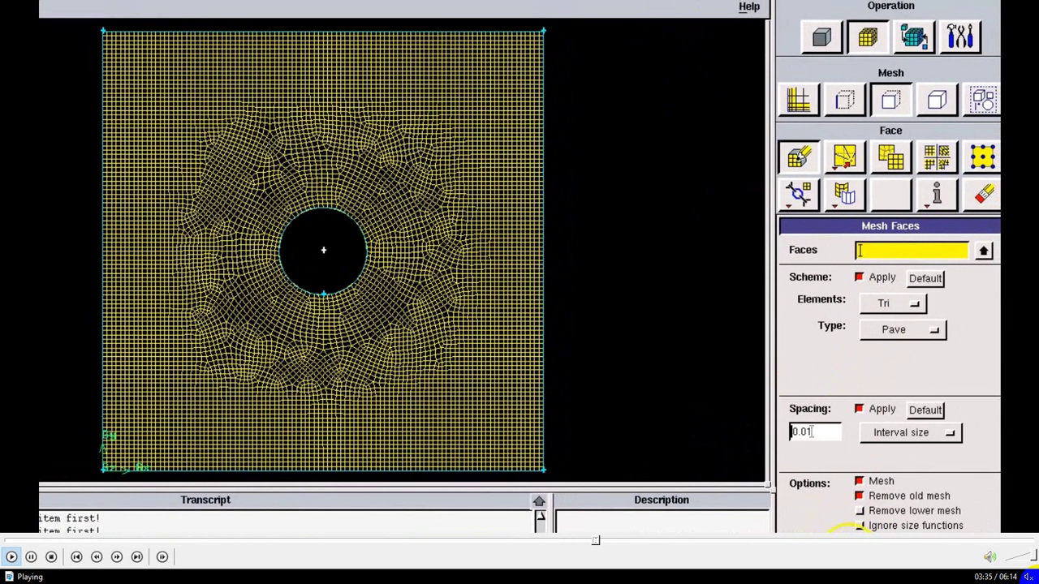
shift+click(543, 158)
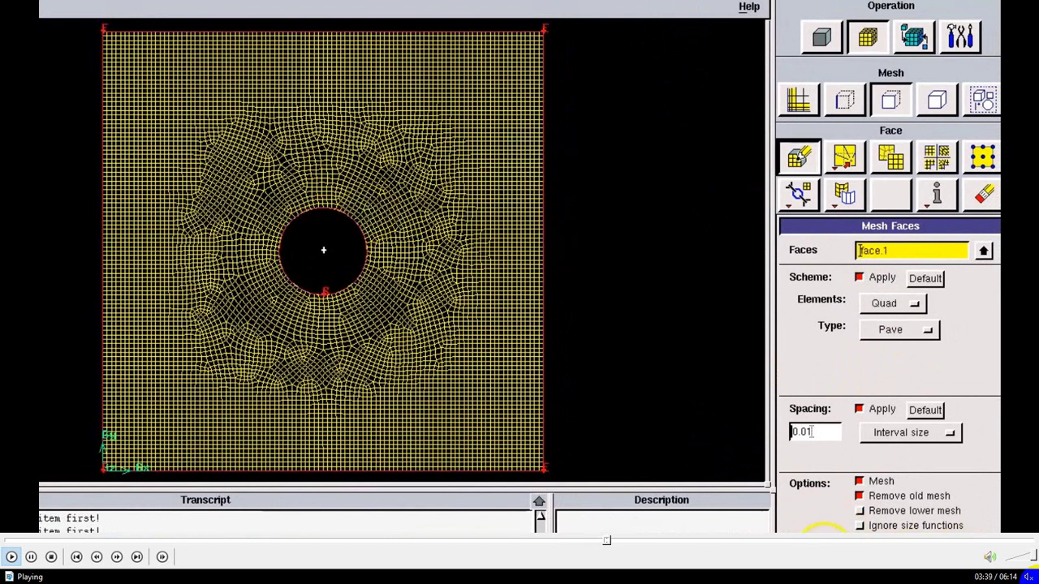